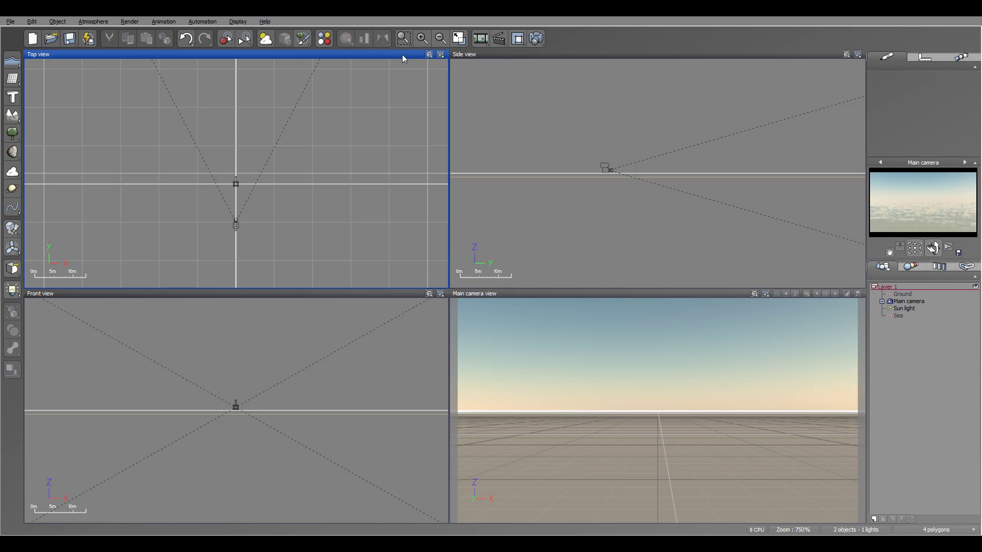
- Switch the Top view viewport to Perspective View and back to Top View
left_click(429, 55)
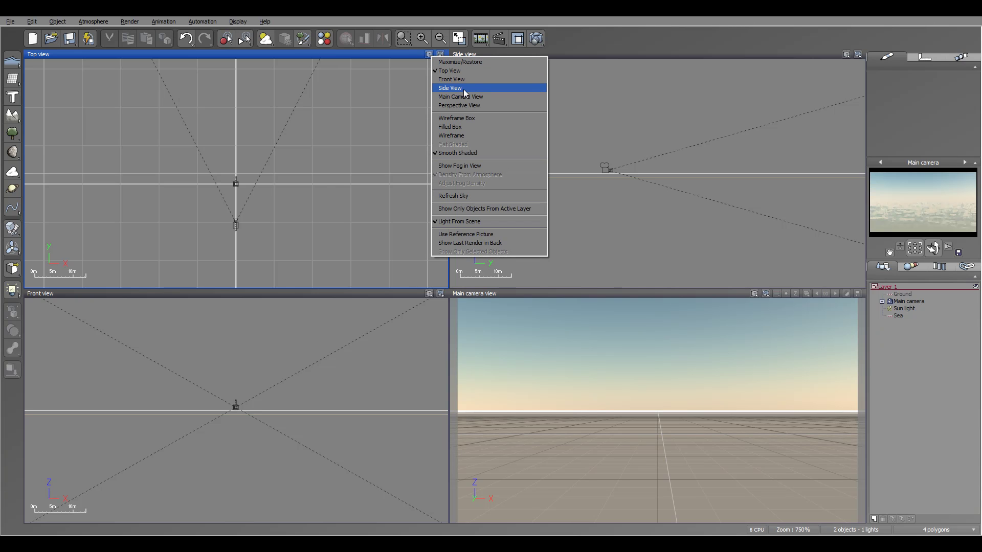
left_click(468, 106)
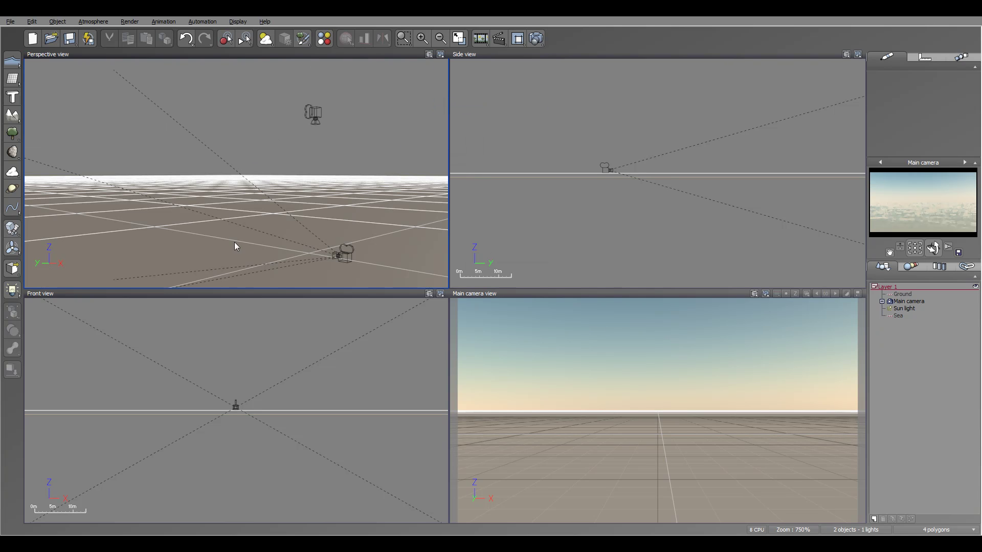
left_click(429, 55)
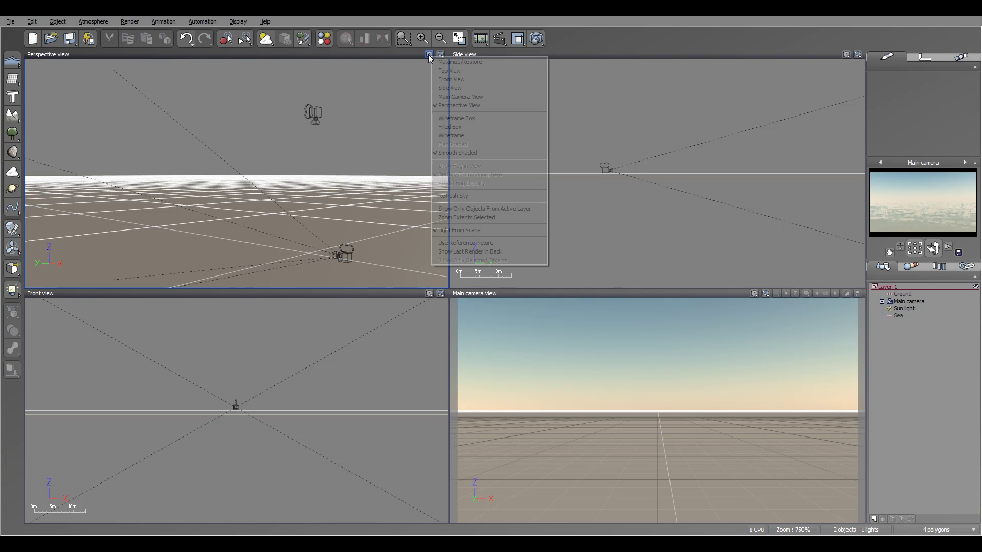
left_click(458, 70)
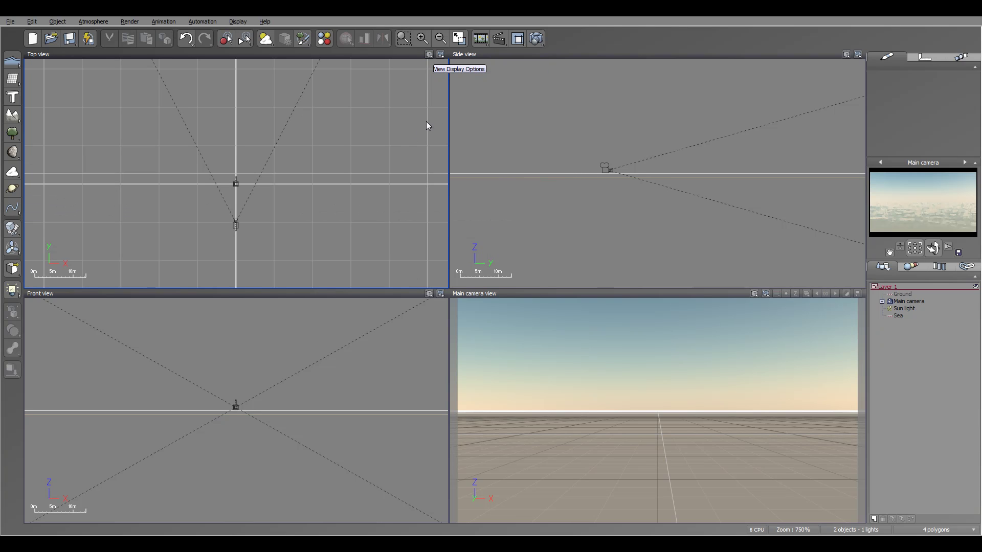
- Review the Top view's display options and quick render presets, and quick render the view with the Preview preset
left_click(431, 59)
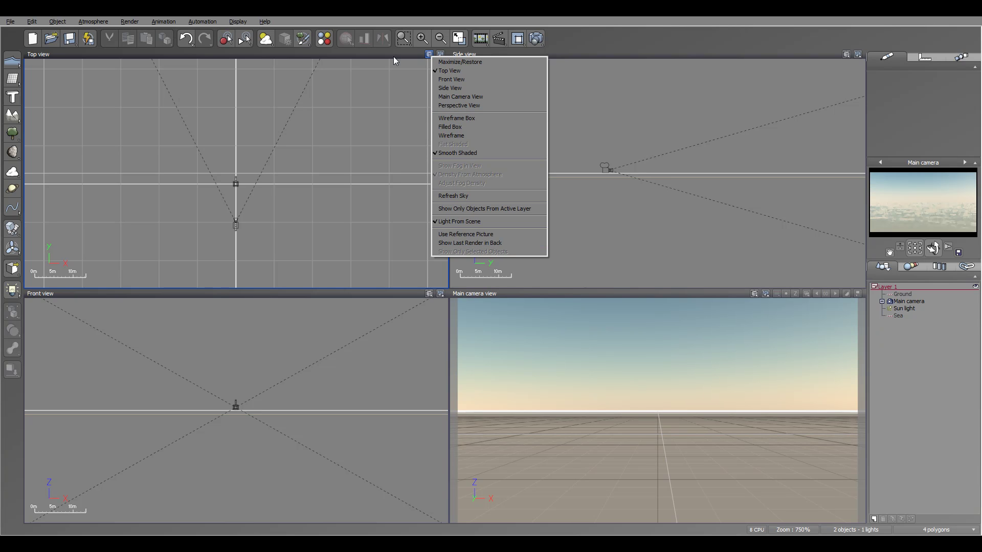
left_click(430, 56)
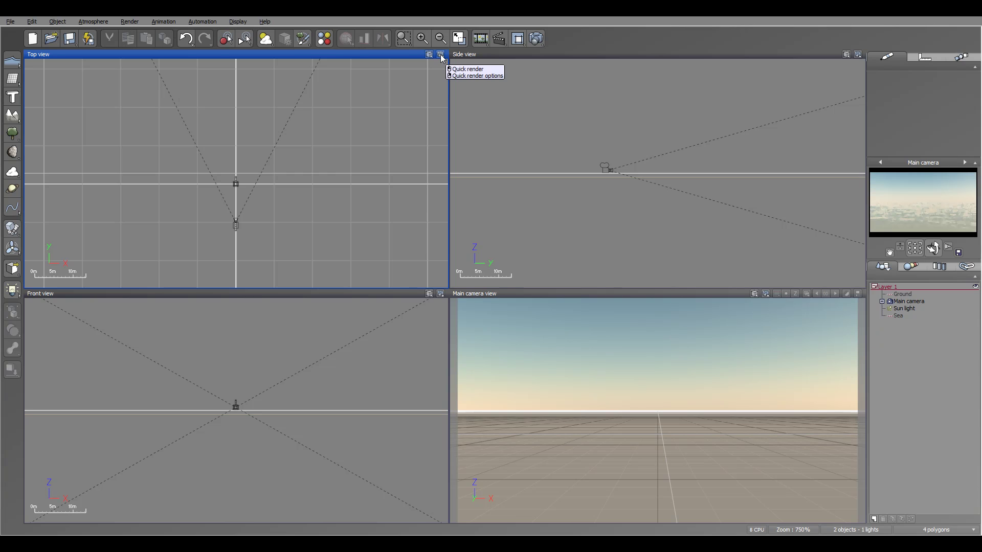
right_click(442, 57)
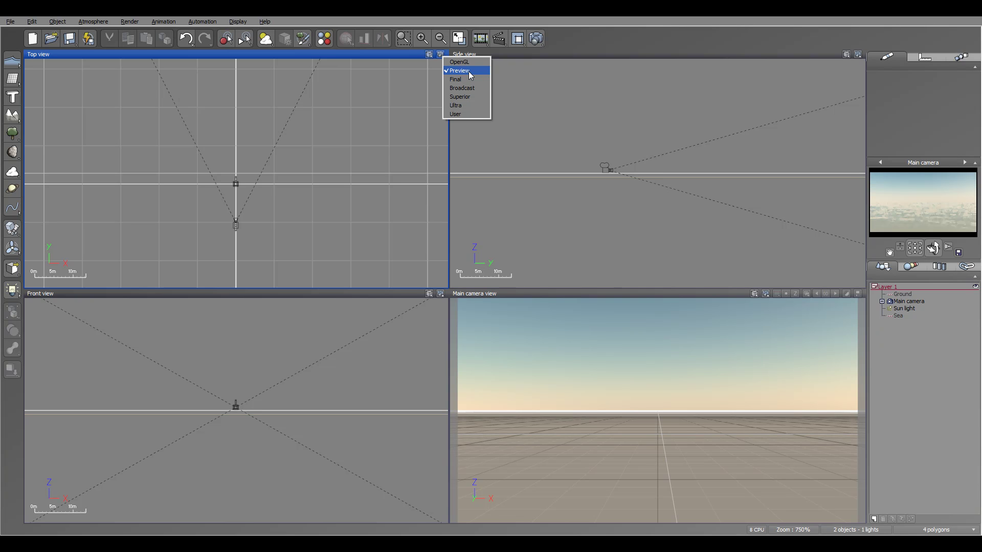
left_click(405, 59)
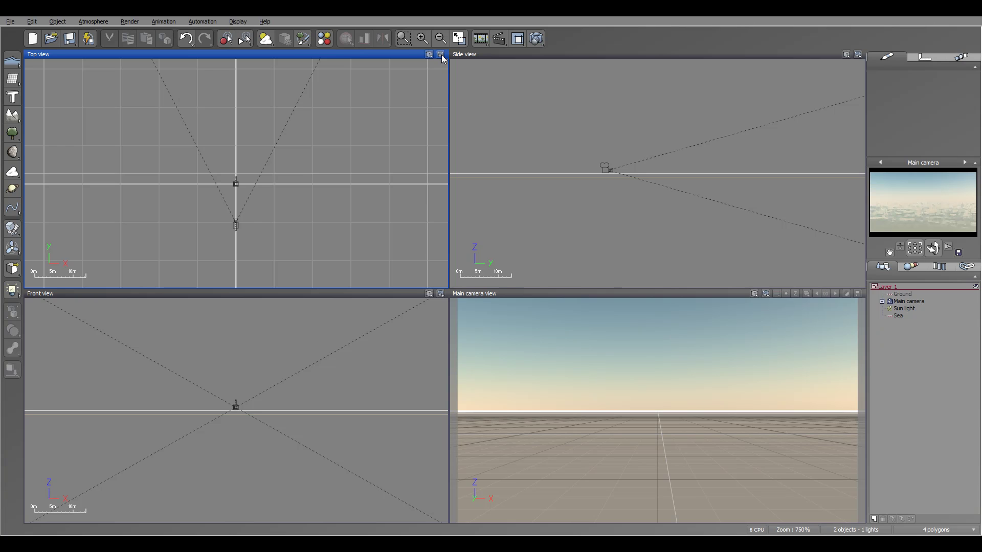
left_click(441, 54)
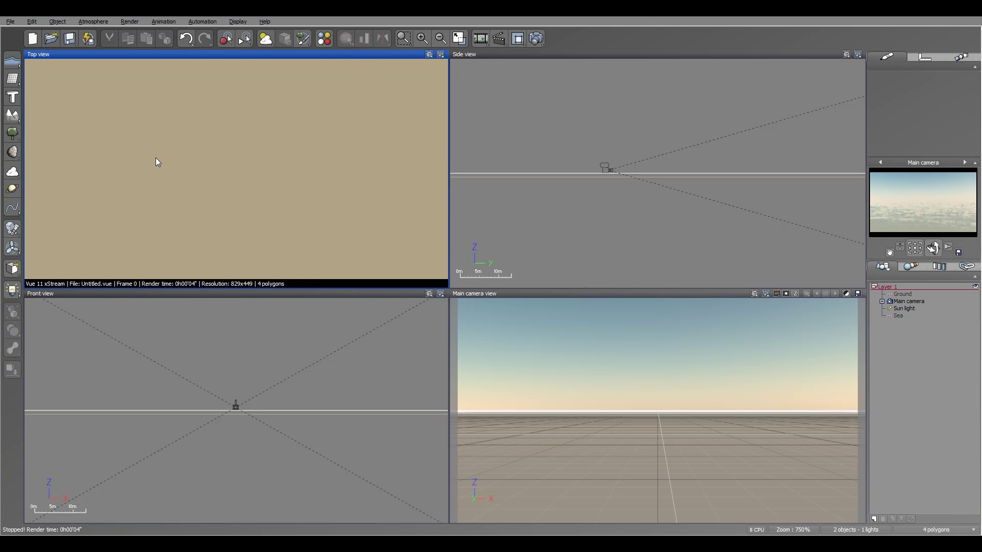
- Maximize and restore the Top view, and resize the viewports slightly by shifting their vertical dividers
double_click(331, 56)
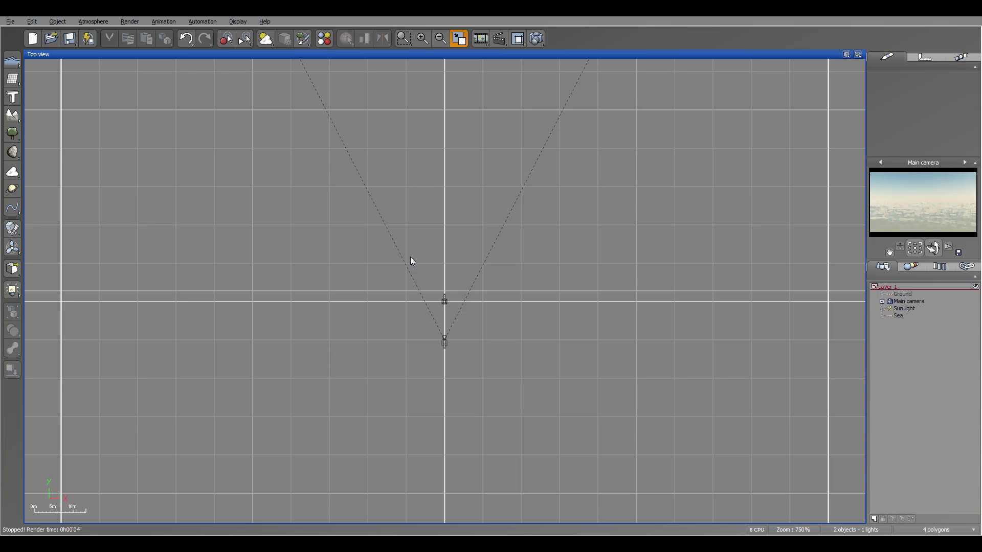
double_click(480, 54)
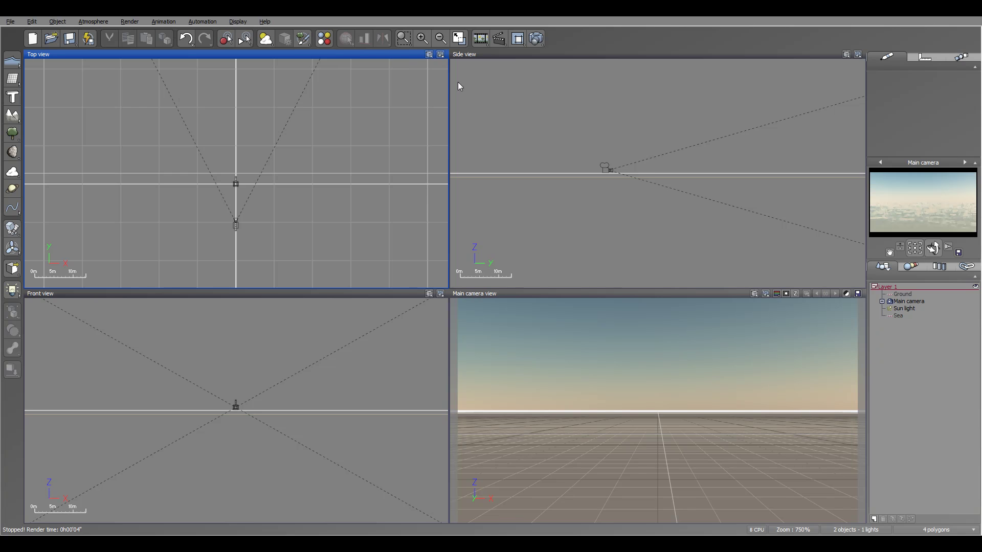
mouse_move(449, 147)
left_mouse_down()
mouse_move(528, 148)
mouse_move(445, 148)
left_mouse_up()
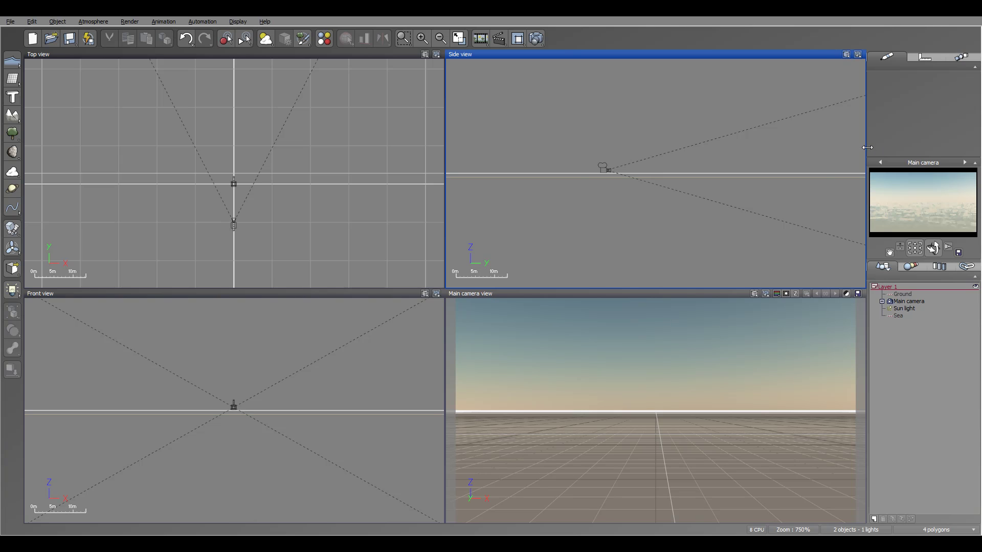
mouse_move(866, 148)
left_mouse_down()
mouse_move(813, 147)
mouse_move(863, 147)
left_mouse_up()
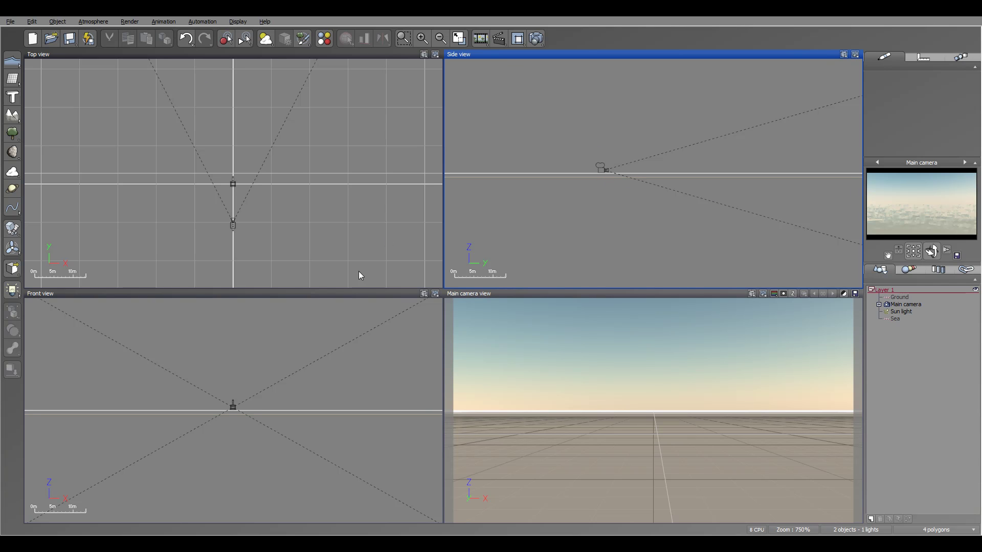
- Examine the Main camera view's display options, including its color, alpha and depth channel entries
left_click(499, 296)
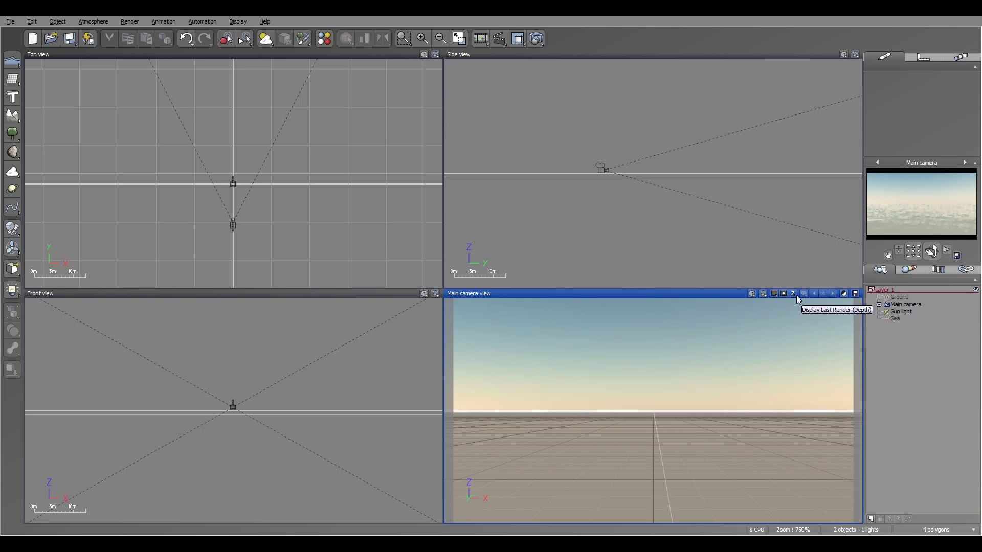
left_click(752, 294)
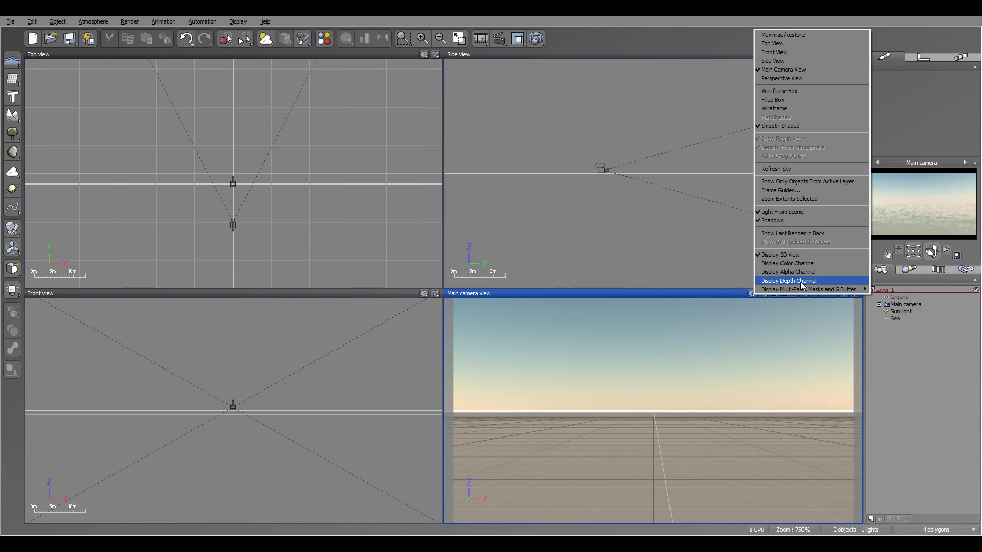
left_click(711, 291)
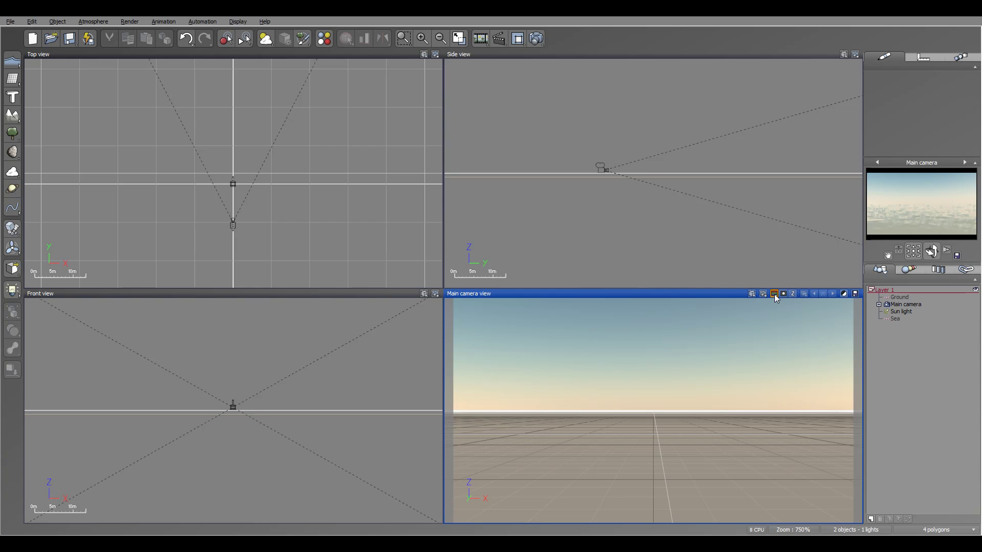
- Display the last render's color channel and its alpha channel from the Main camera view, closing the render display each time
left_click(784, 294)
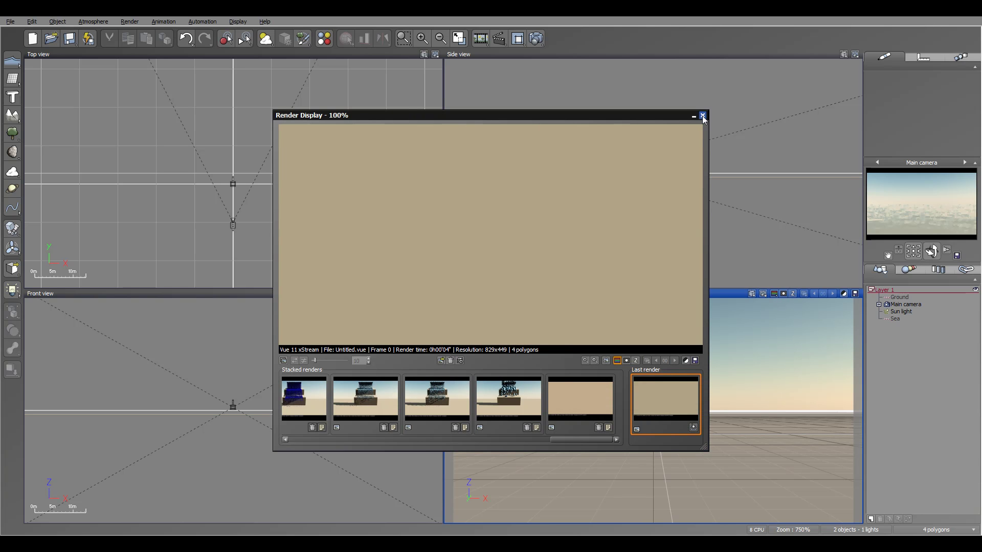
left_click(702, 117)
left_click(783, 294)
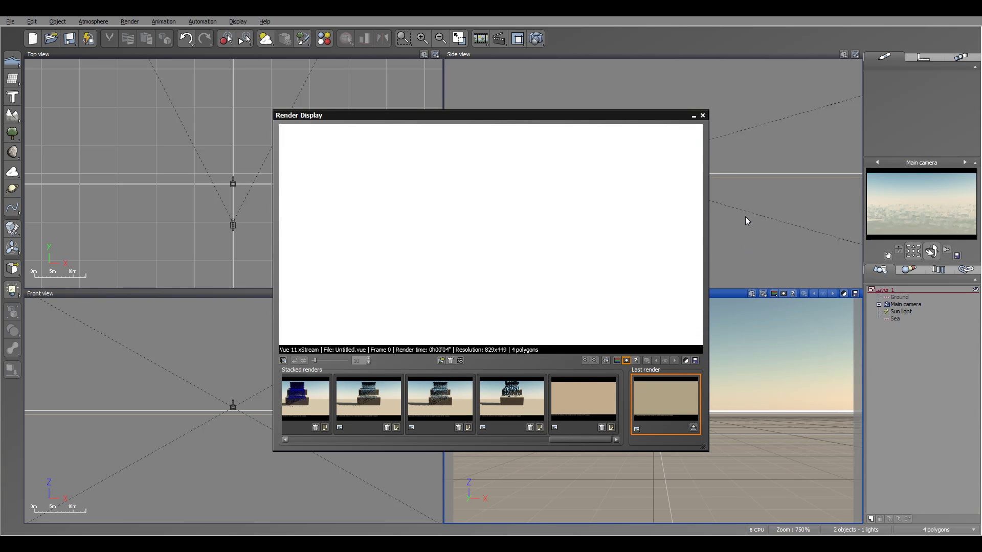
left_click(703, 117)
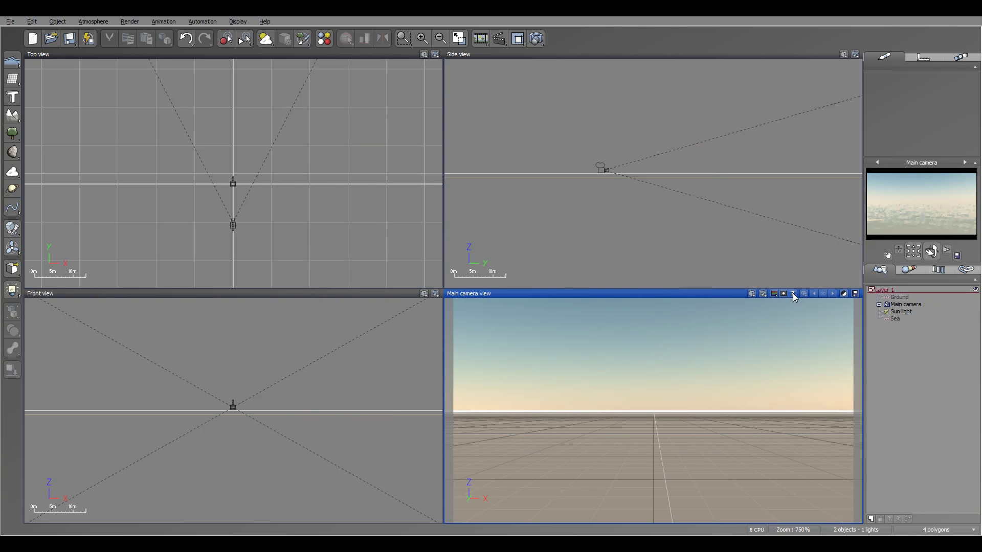
- Review the Main camera view's display options again and check its quick render quality presets
left_click(752, 293)
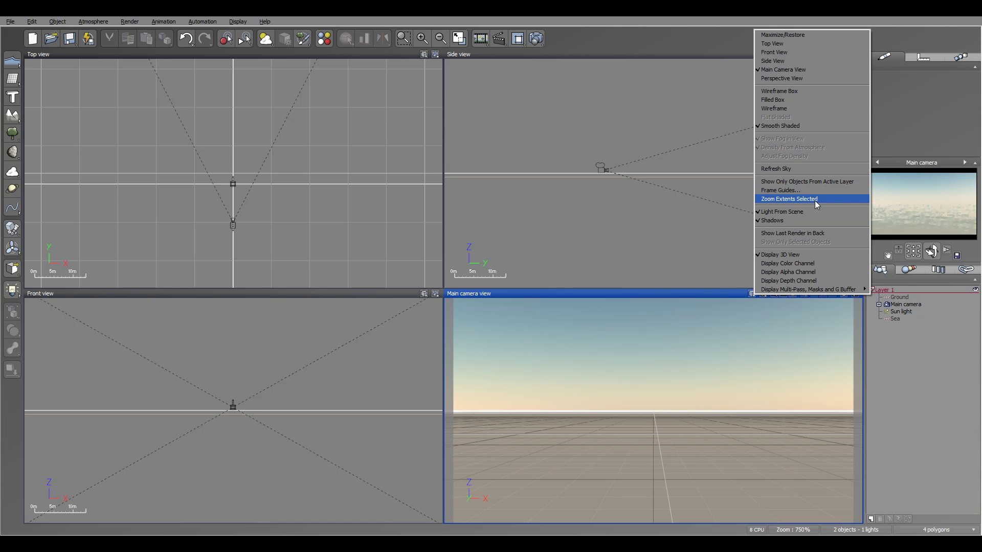
left_click(801, 199)
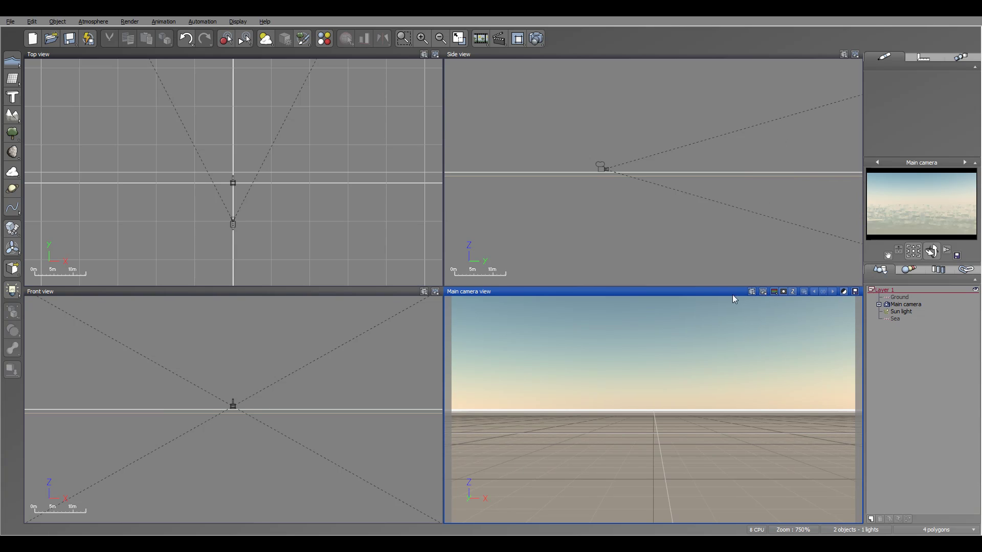
right_click(766, 295)
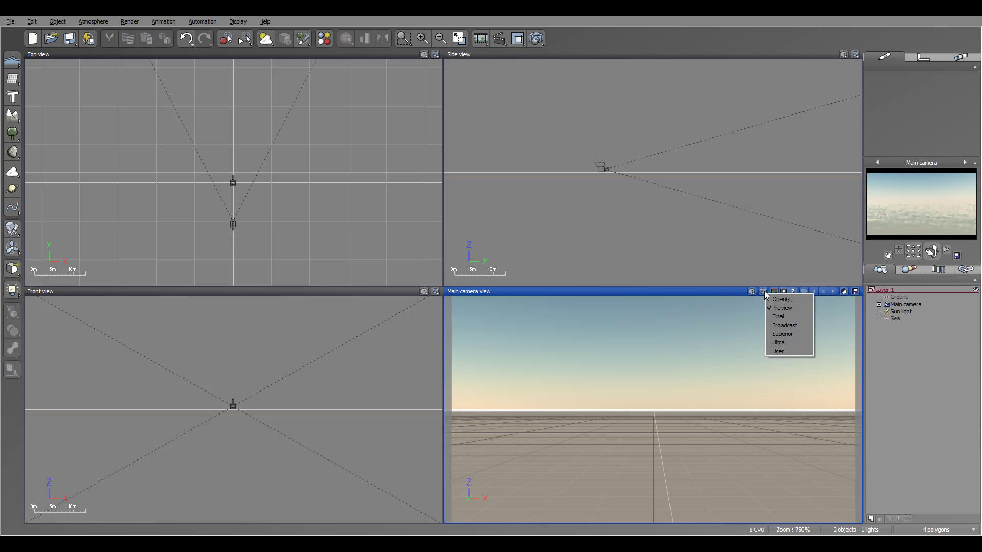
left_click(727, 291)
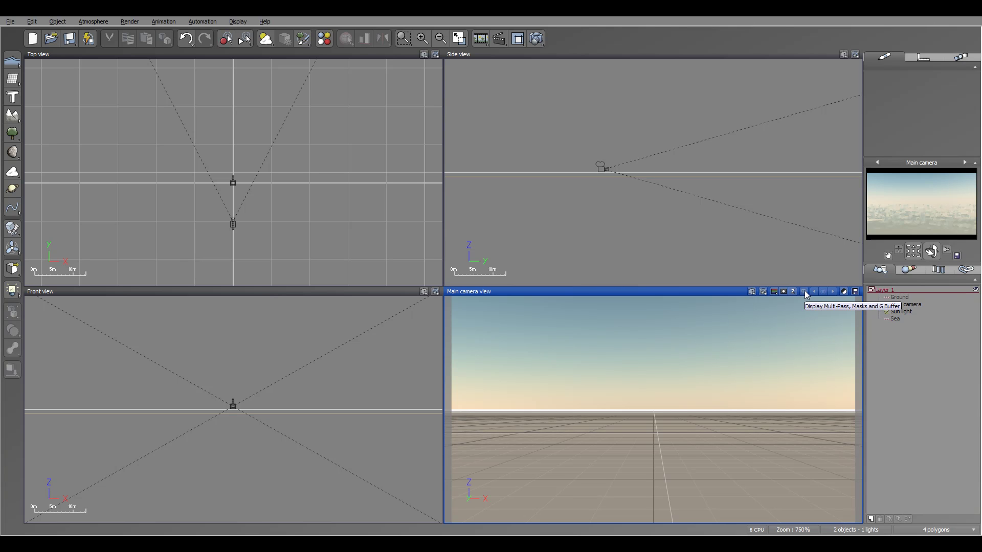
- Set the preset render quality to Final in the render options
left_click(537, 37)
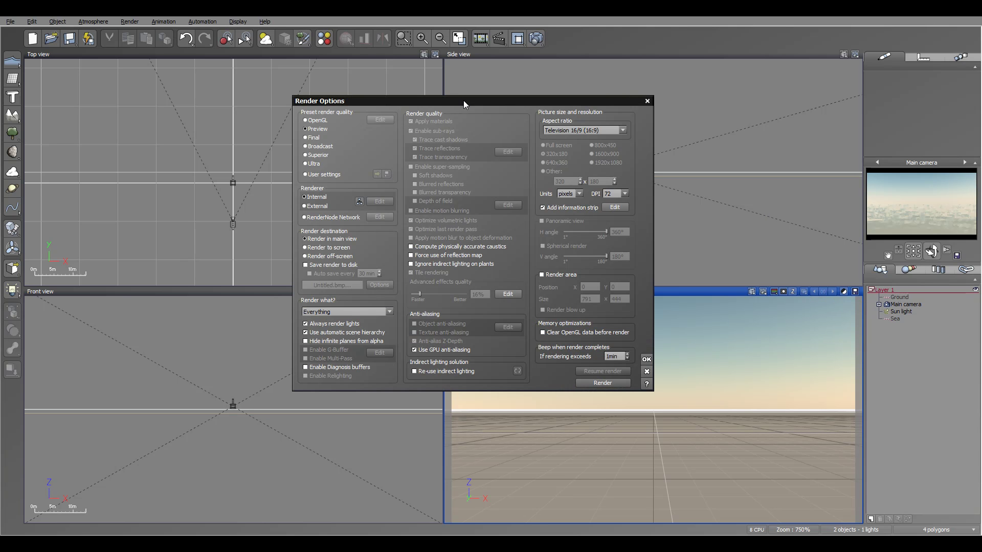
left_click(312, 138)
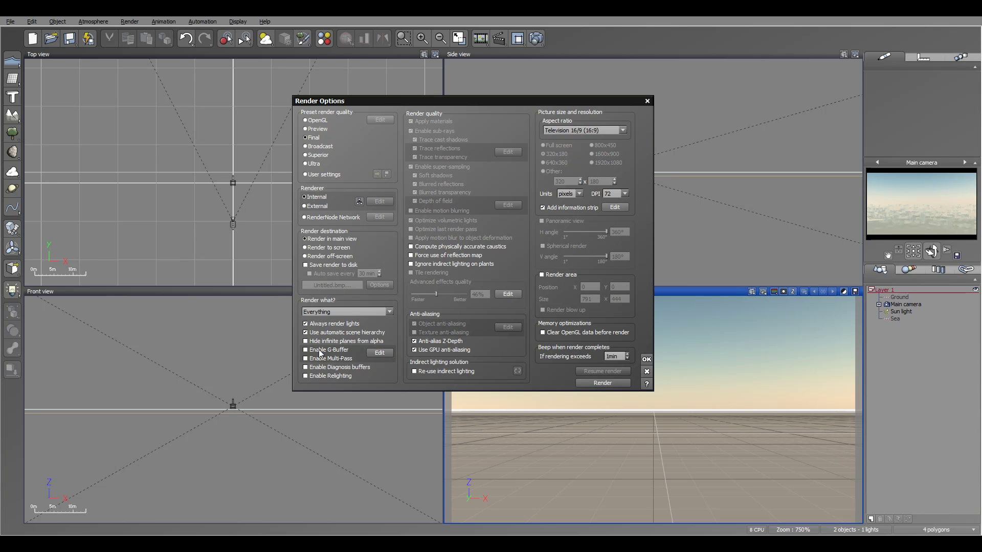
left_click(647, 359)
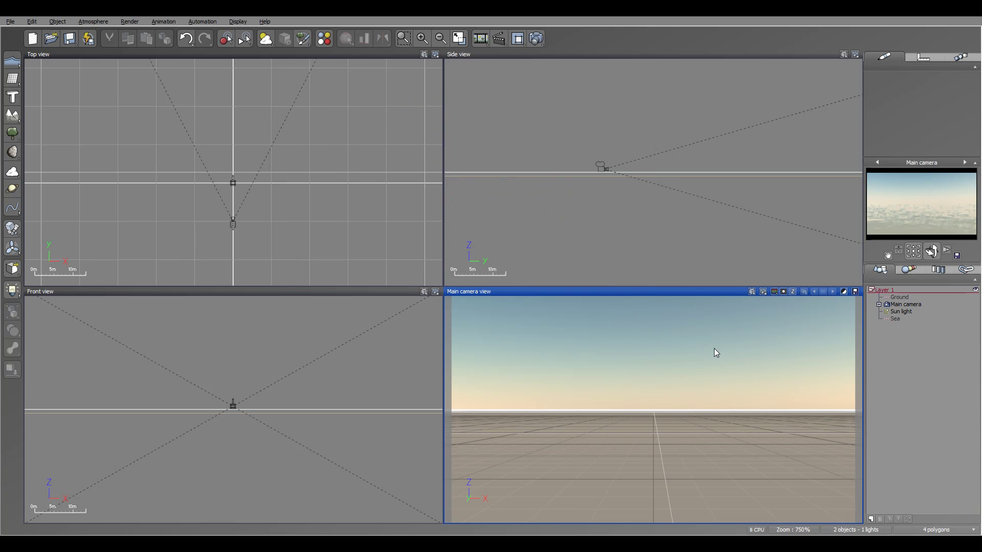
- Examine the film, lens glare and post-processing settings in the post render options, and cancel out of them
left_click(844, 292)
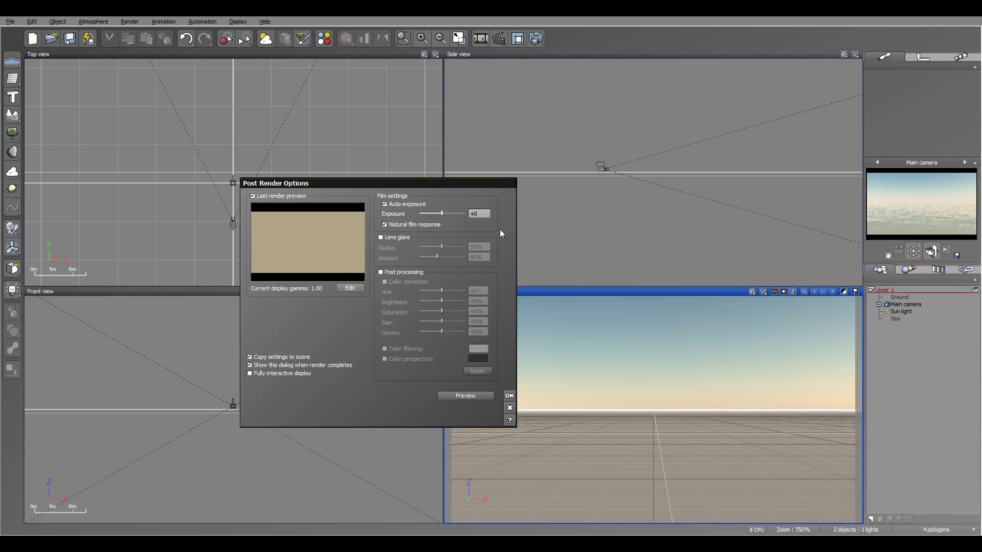
left_click_drag(425, 184, 519, 127)
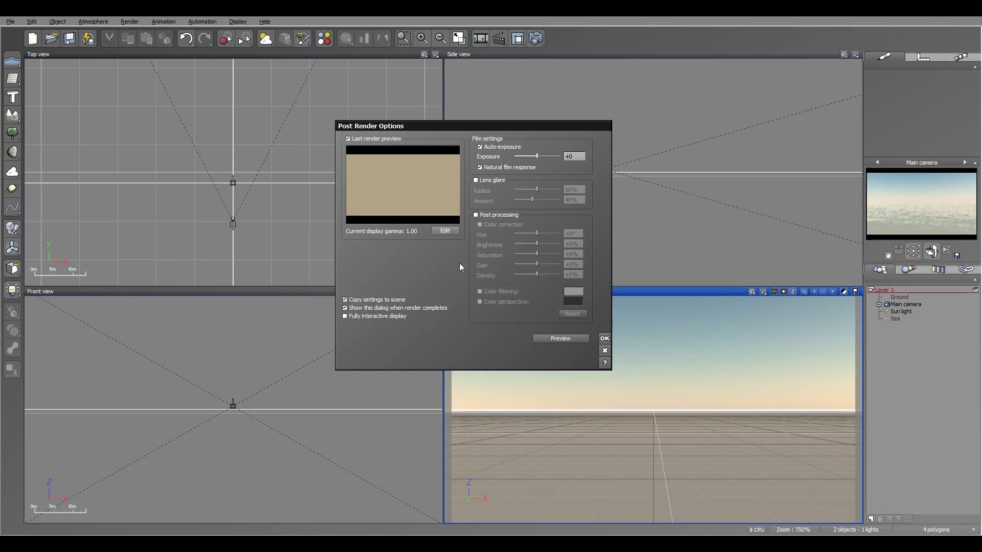
left_click(605, 351)
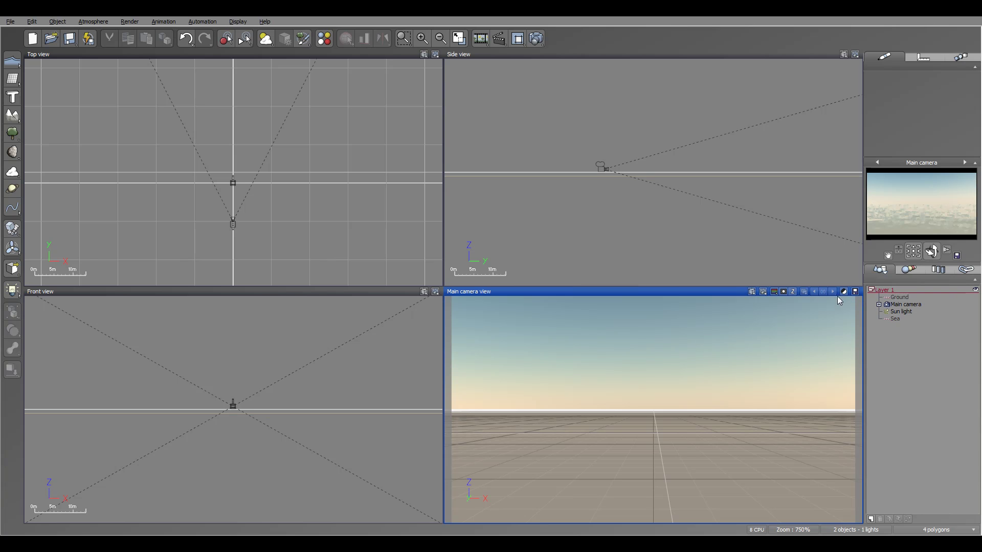
- Show the last render in color in the render display, reposition its window, and close it
left_click(774, 291)
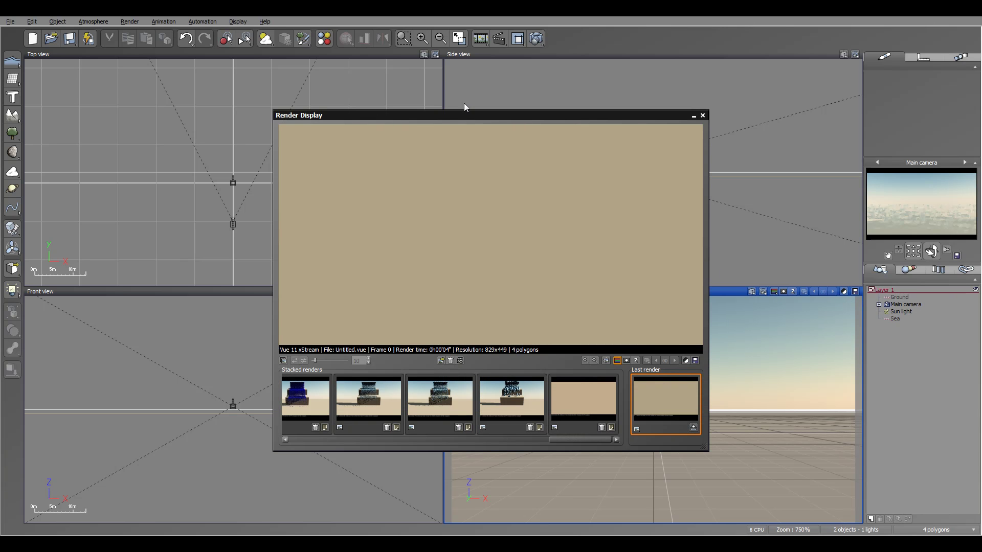
left_click_drag(469, 115, 456, 89)
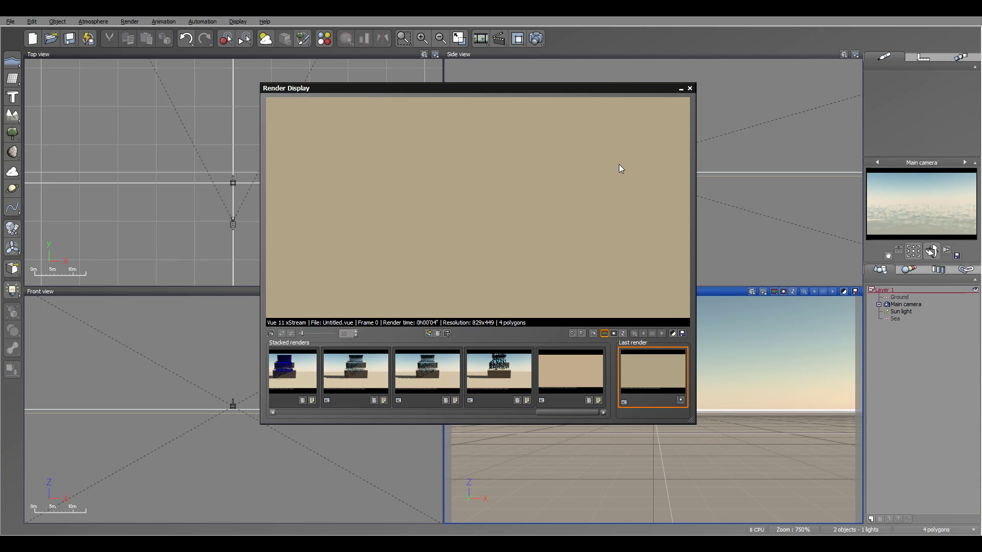
left_click(689, 89)
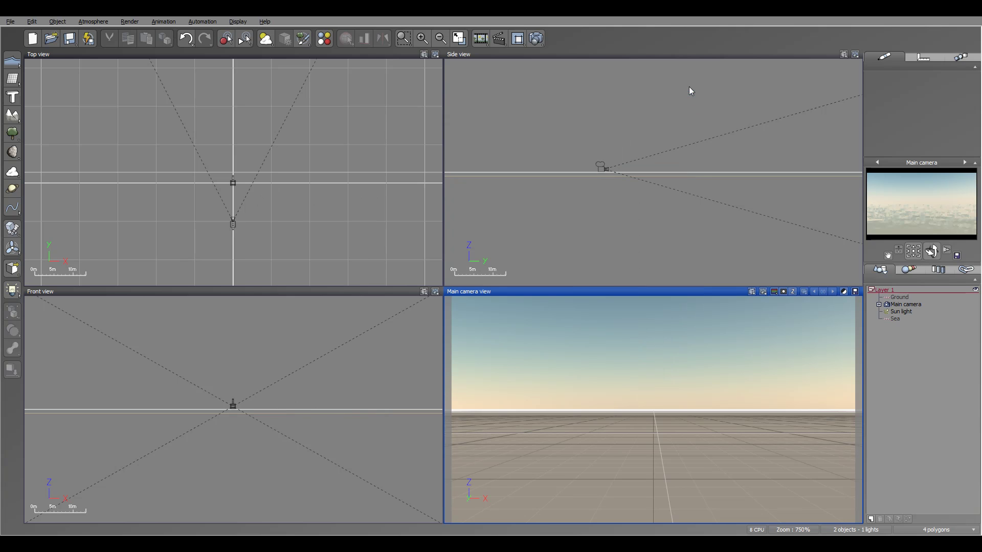